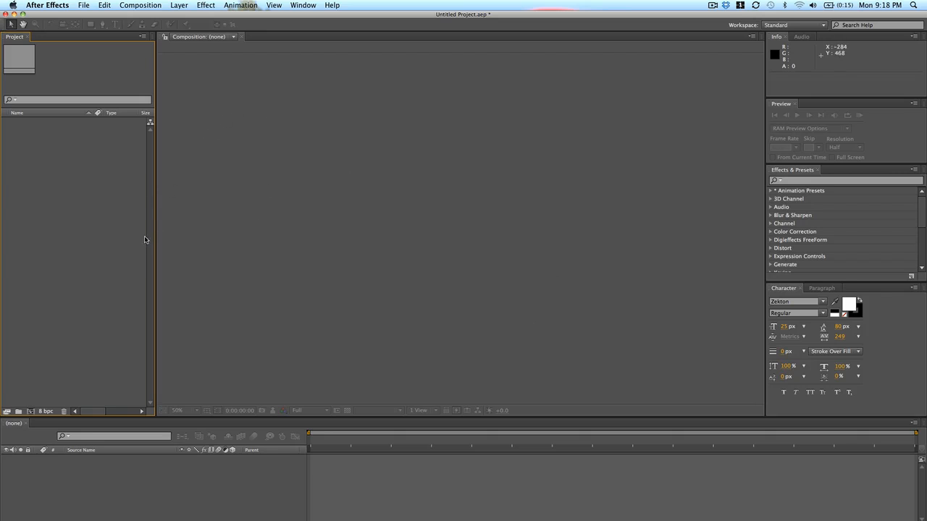
Start a new composition and name it "Practice After Effects"
click(137, 6)
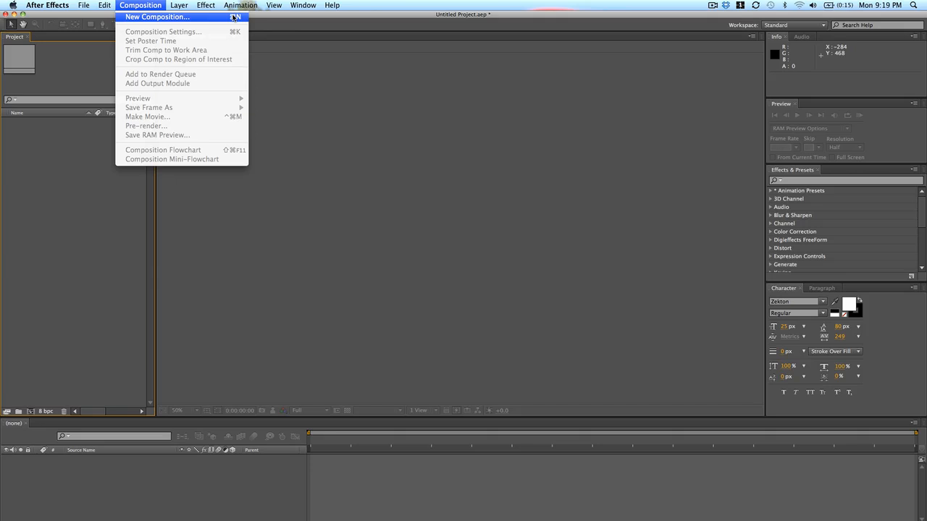
click(25, 328)
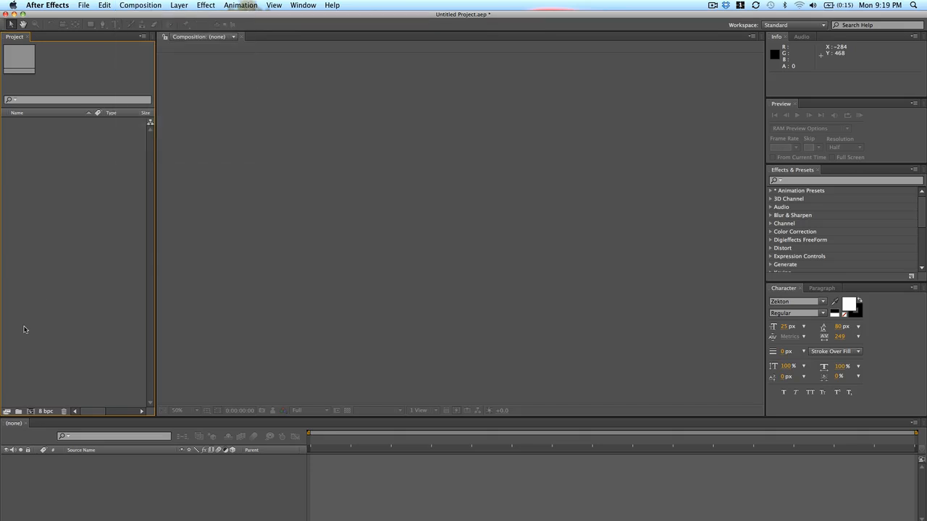
click(29, 411)
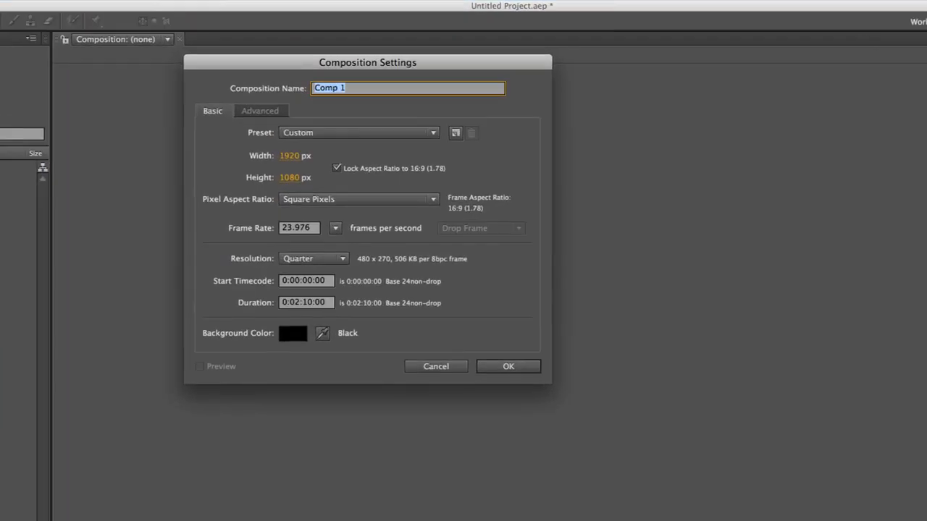
drag(459, 60, 533, 121)
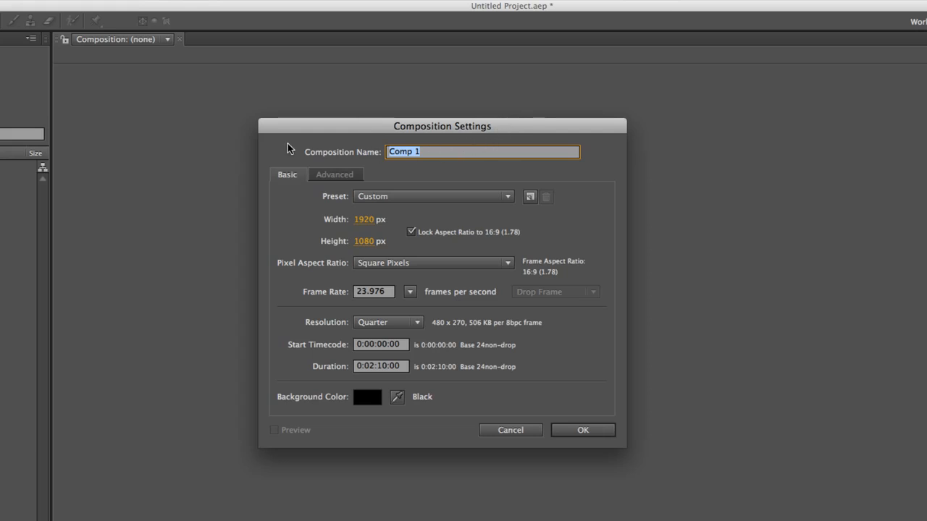
text(Practice After Effects)
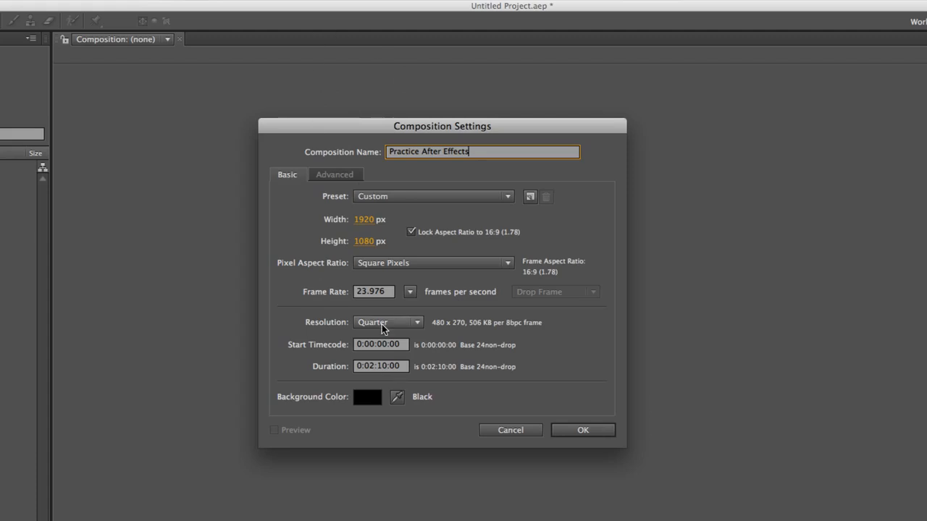
click(377, 196)
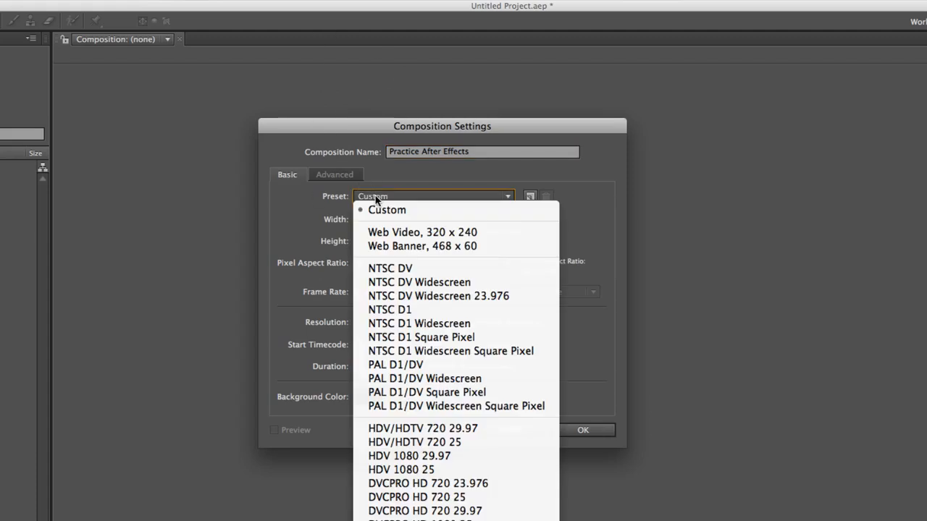
click(331, 197)
click(337, 197)
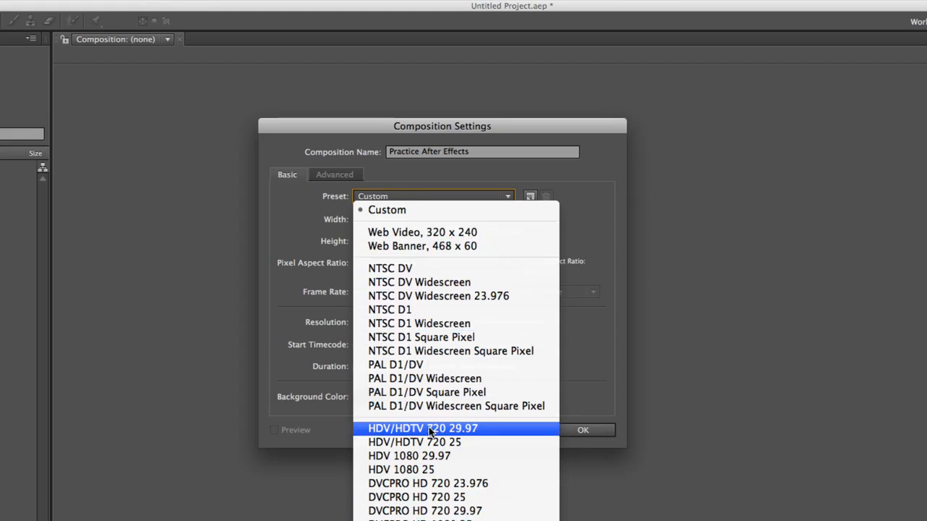
click(322, 219)
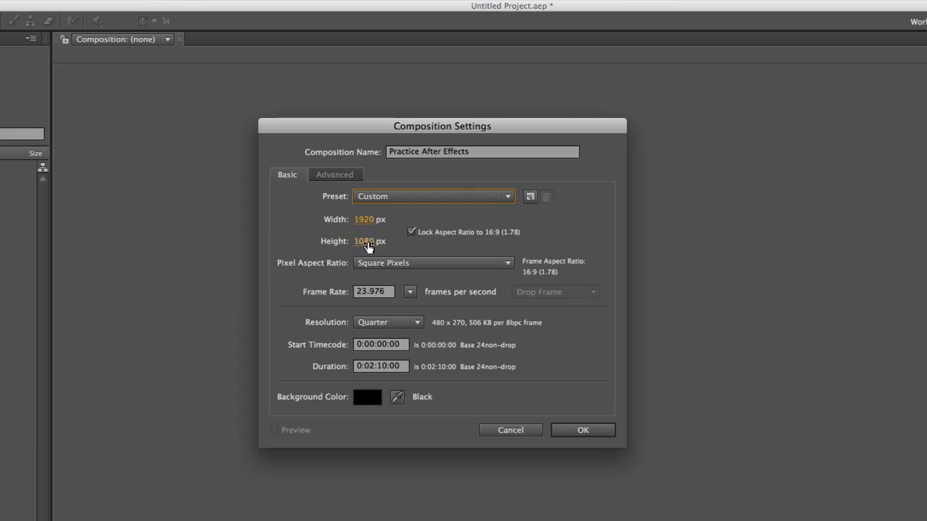
Set the composition's width to 1280 px while its aspect ratio is locked to 16:9
click(366, 220)
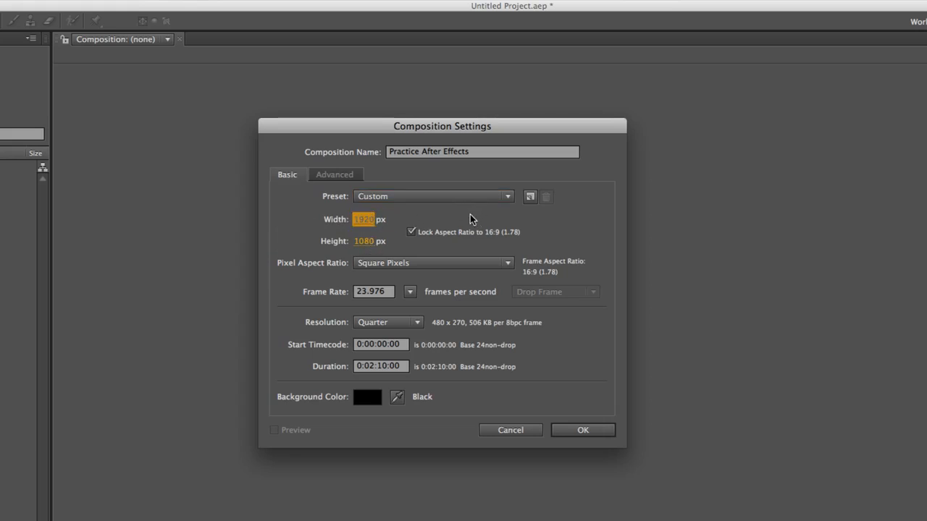
text(1280)
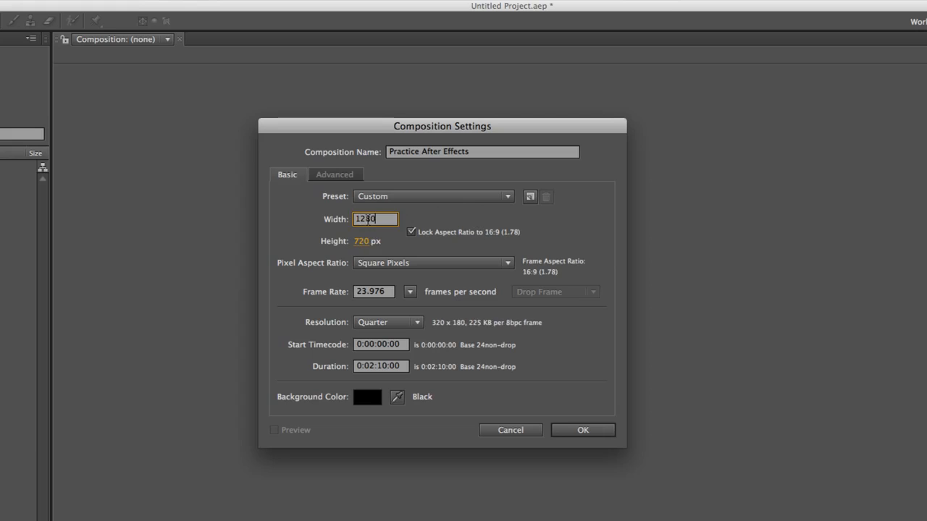
key(Tab)
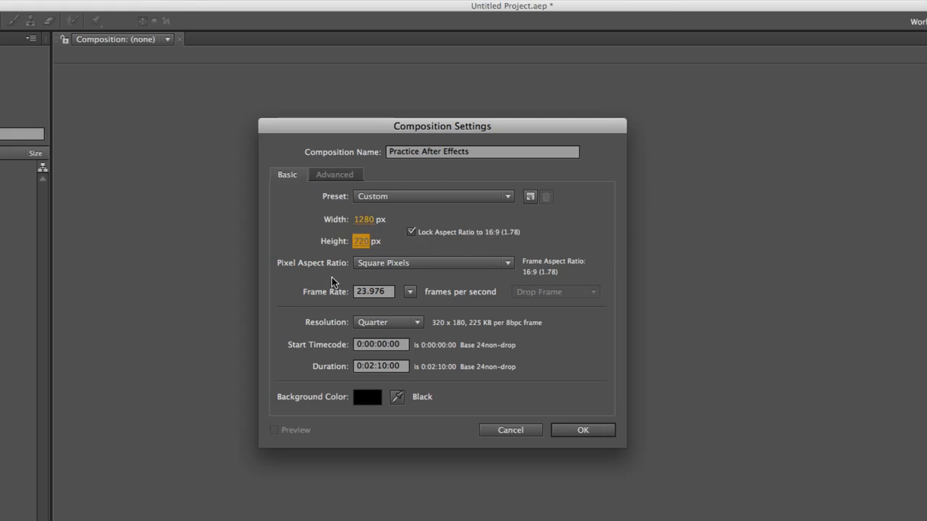
Unlock the composition's aspect ratio and set its height to 330 px
click(410, 233)
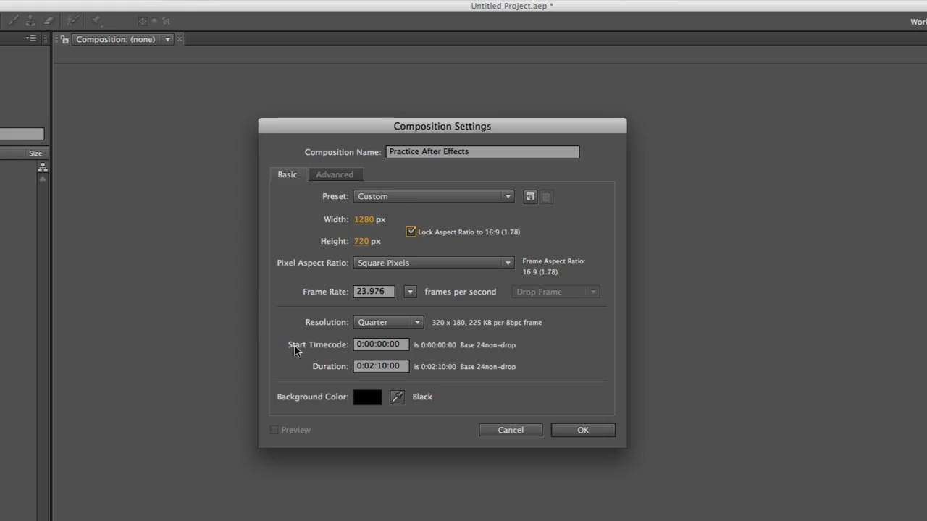
click(410, 232)
click(364, 247)
text(330)
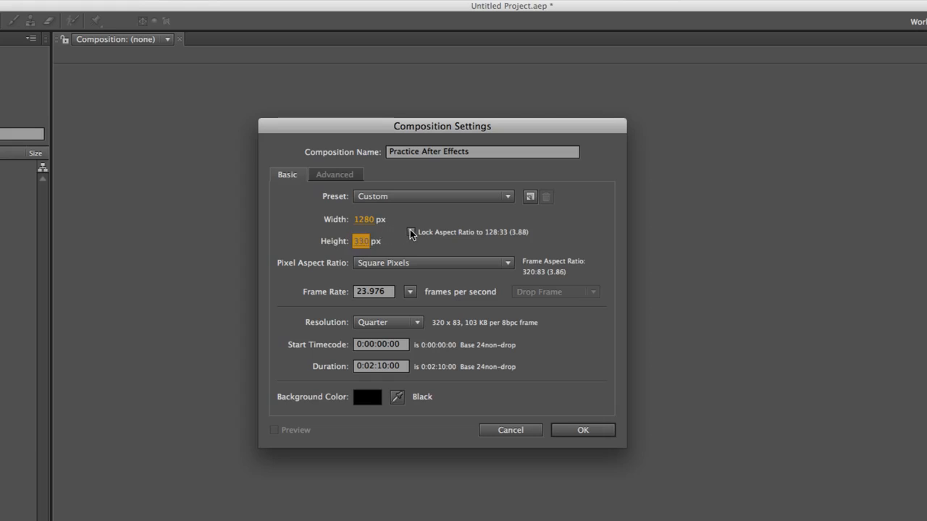
Lock the aspect ratio at 128:33 and scale the composition's width up to about 1862 px
click(410, 233)
drag(358, 221, 668, 229)
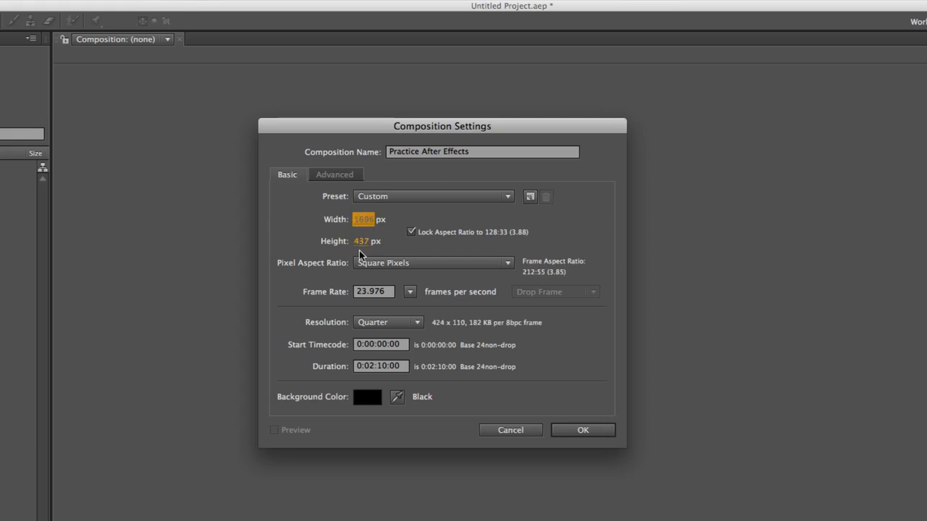
drag(357, 219, 452, 222)
Unlock the aspect ratio and set the composition size to 1920 by 1080 px
click(409, 231)
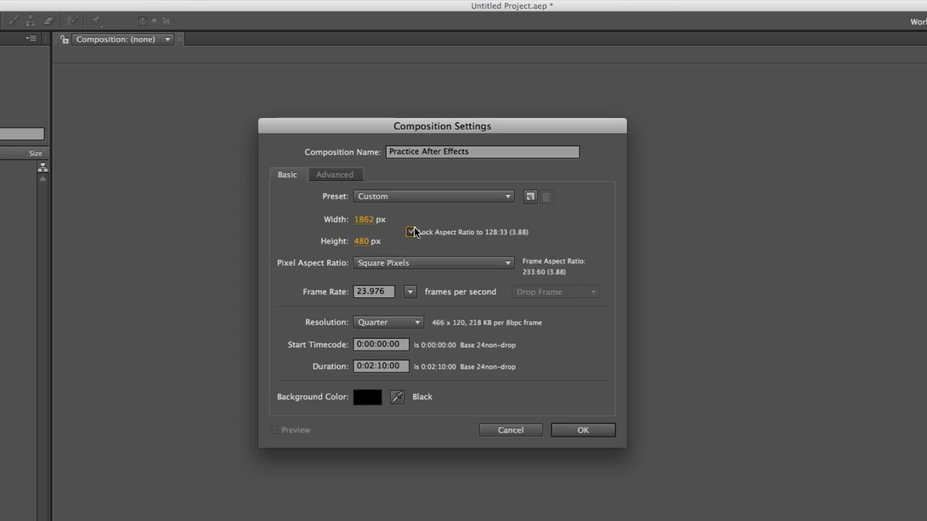
click(364, 220)
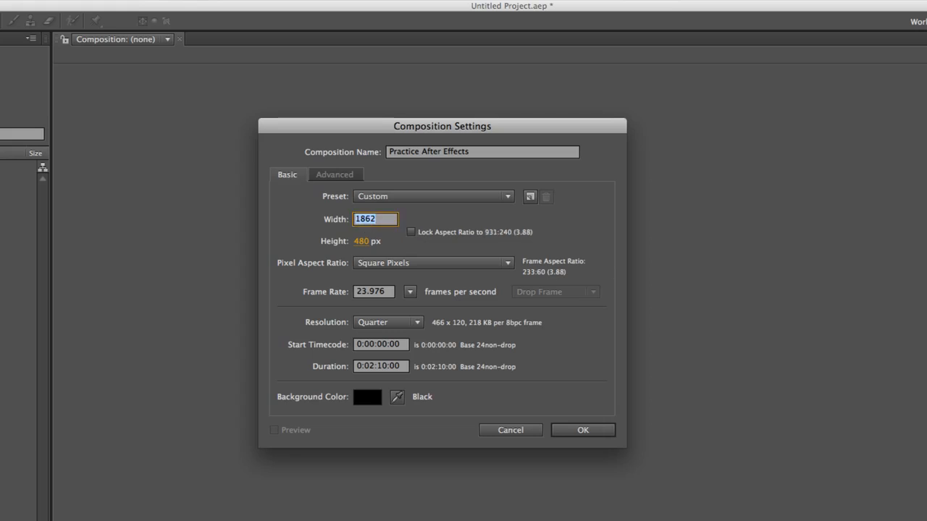
text(1920)
key(Tab)
text(1080)
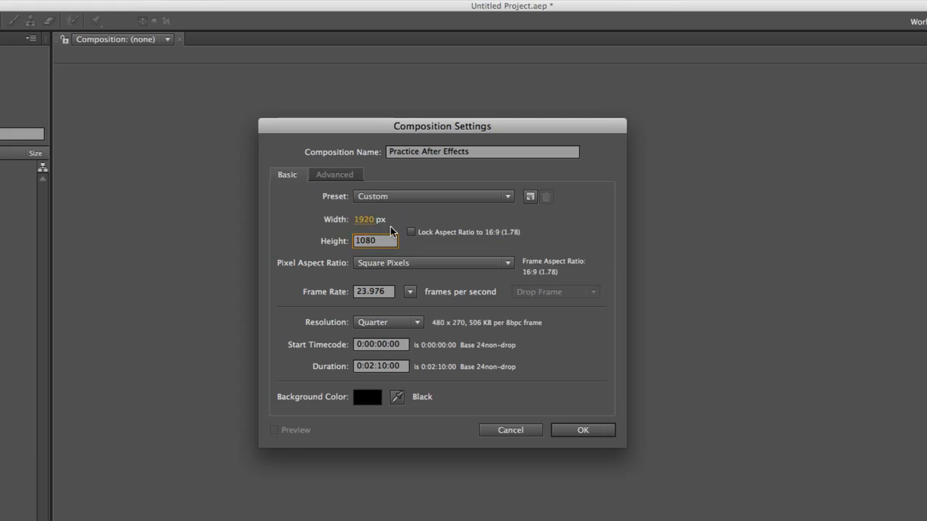
Set the composition size to 1280 by 720 px and lock the aspect ratio to 16:9
click(366, 220)
text(1280)
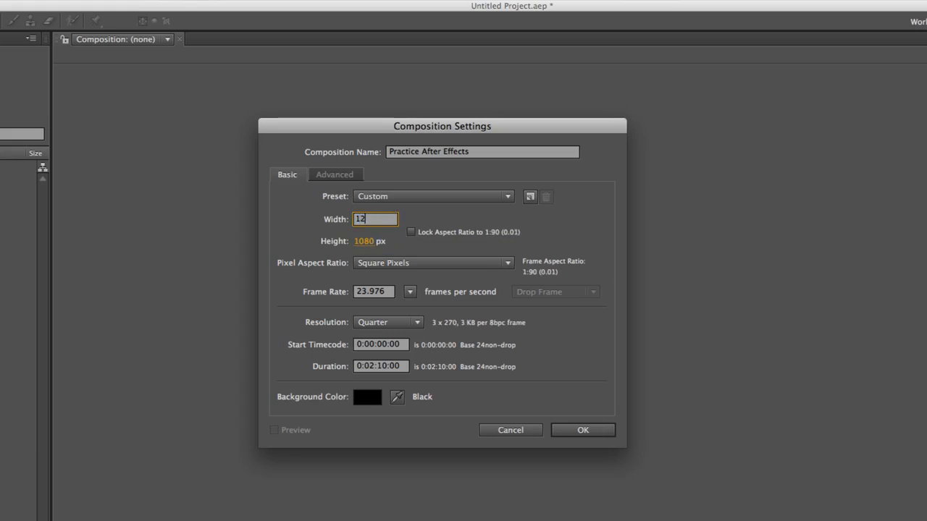
key(Tab)
text(720)
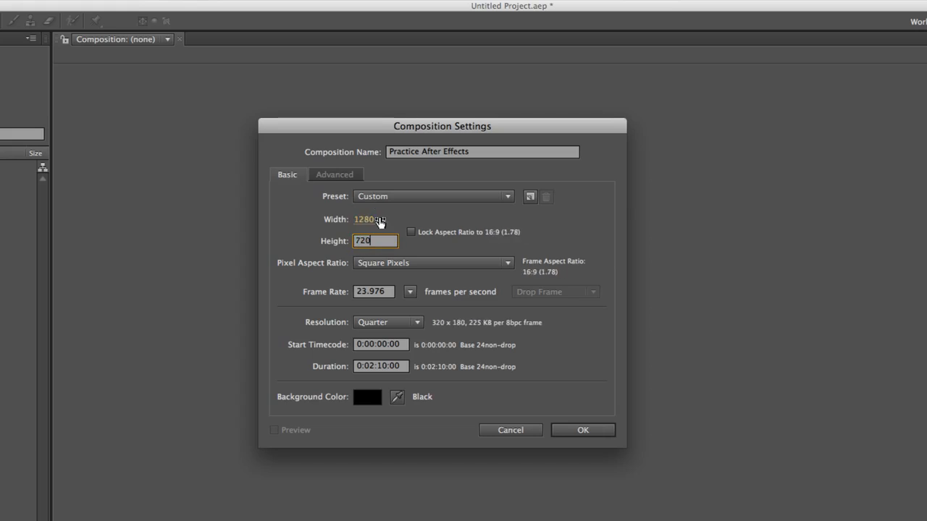
click(418, 235)
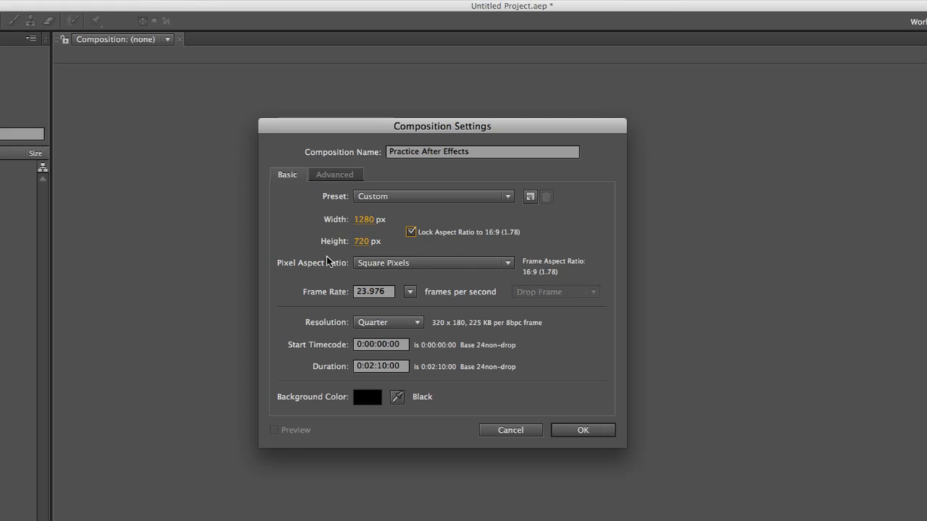
Choose Square Pixels as the composition's pixel aspect ratio and set its resolution to Full
click(371, 264)
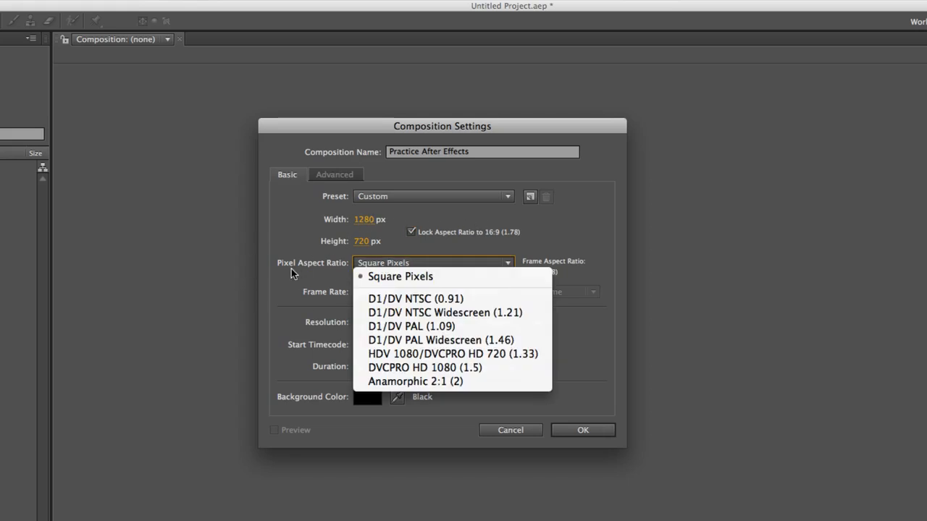
click(392, 280)
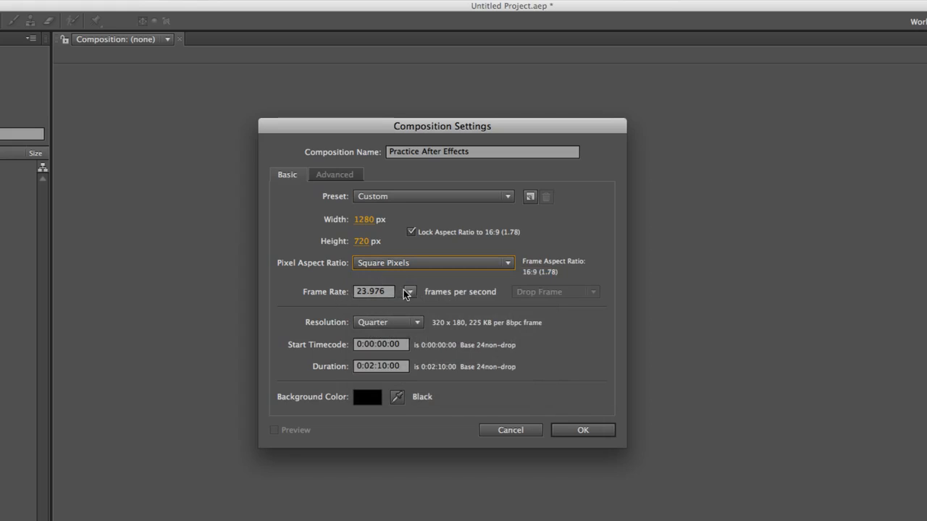
click(410, 292)
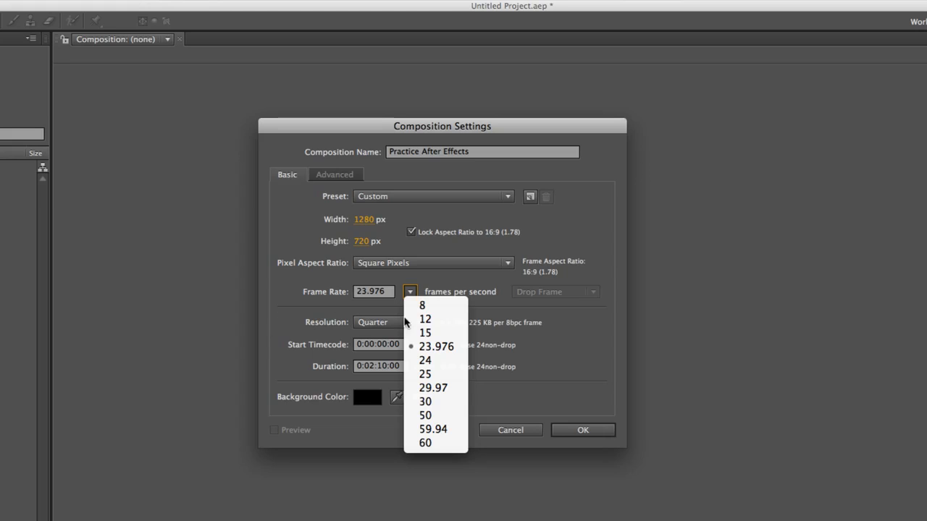
click(308, 291)
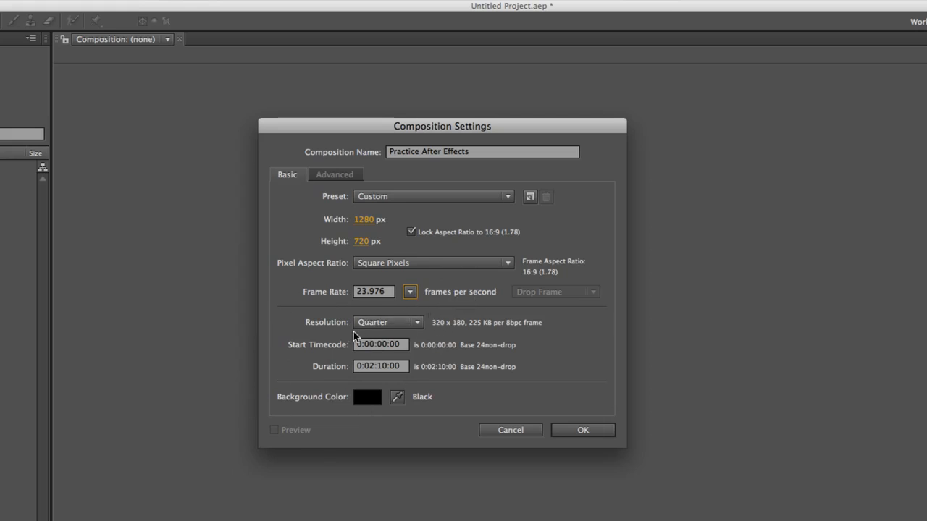
click(393, 320)
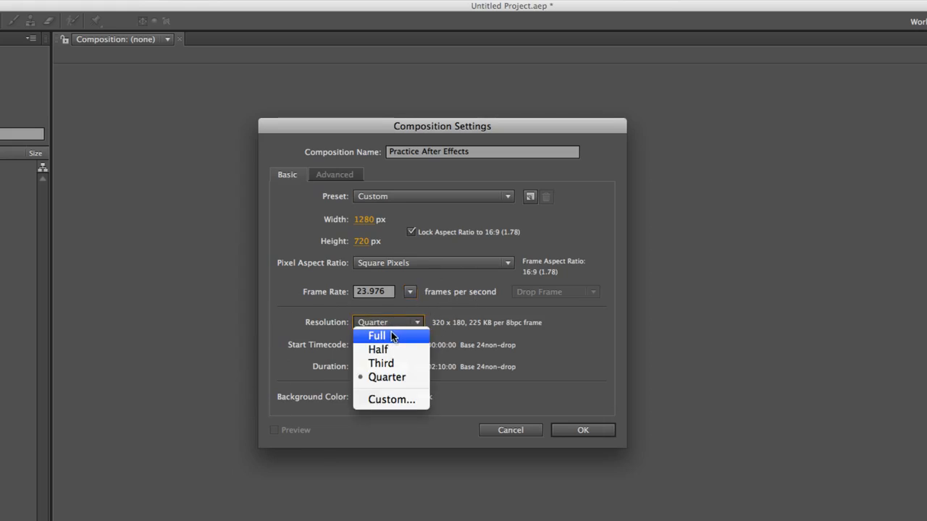
click(390, 335)
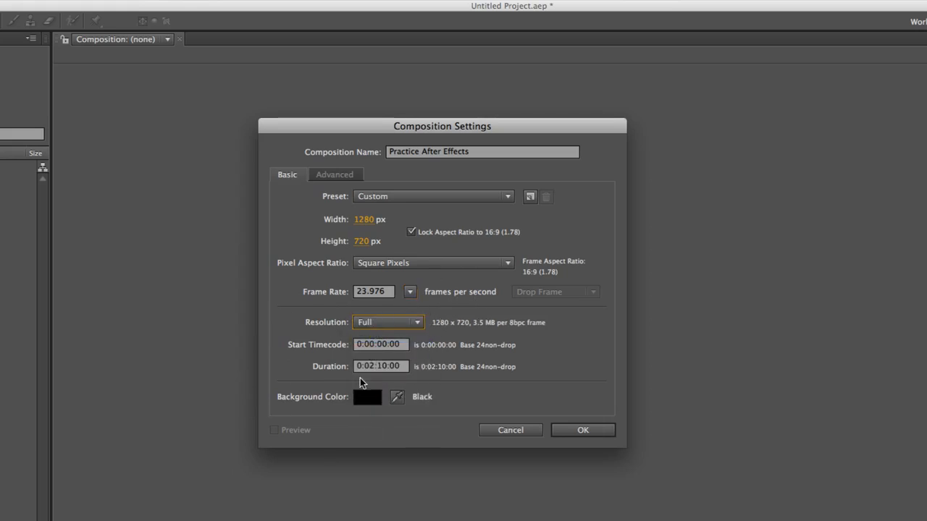
click(415, 324)
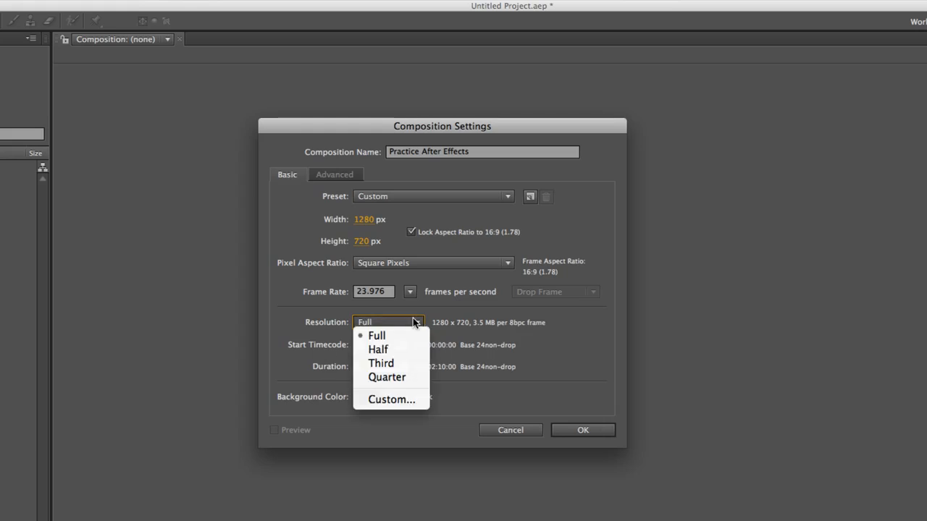
click(275, 320)
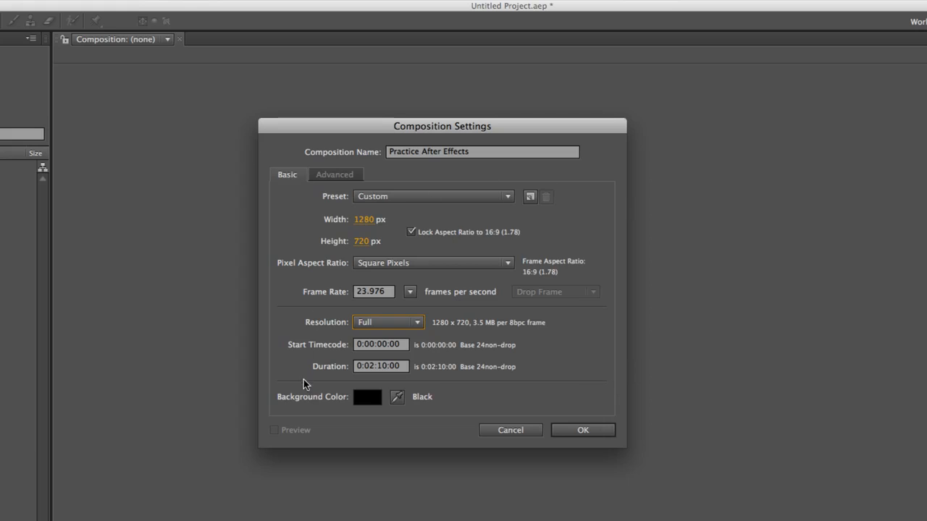
click(376, 325)
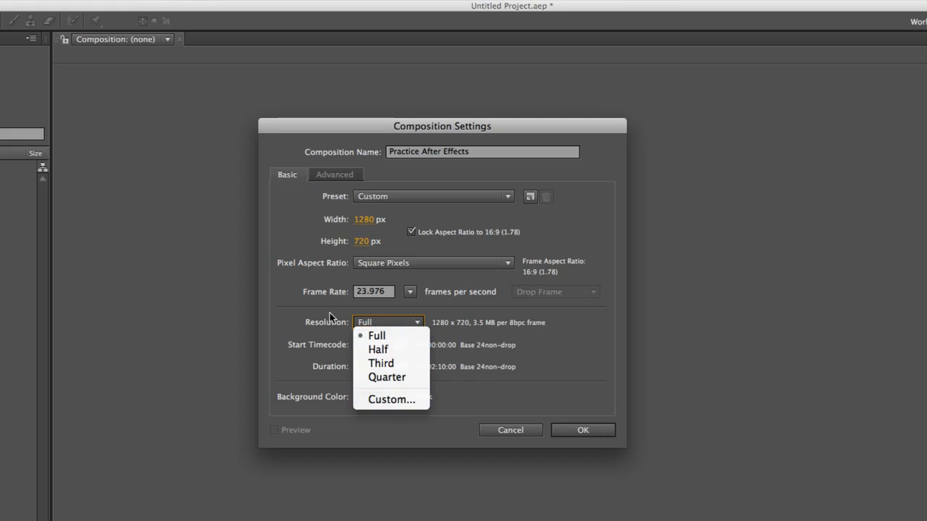
click(382, 322)
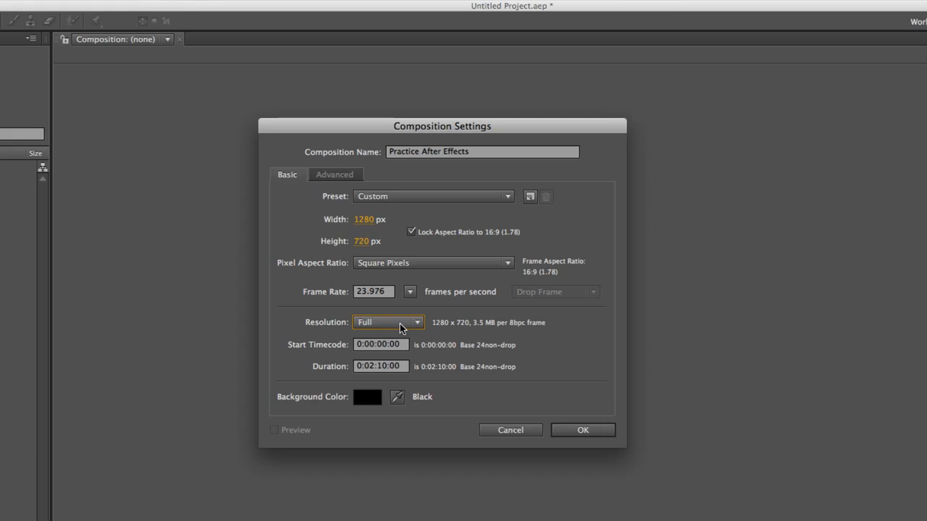
click(380, 324)
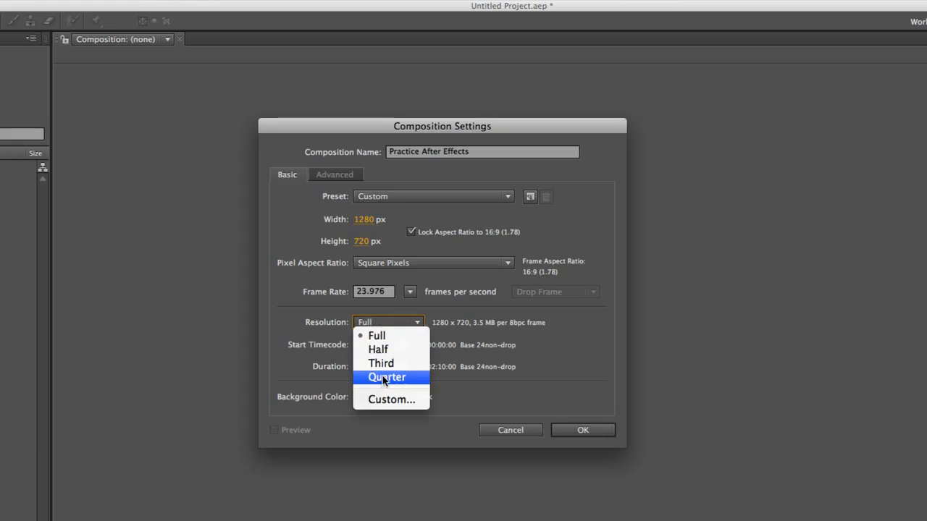
click(311, 330)
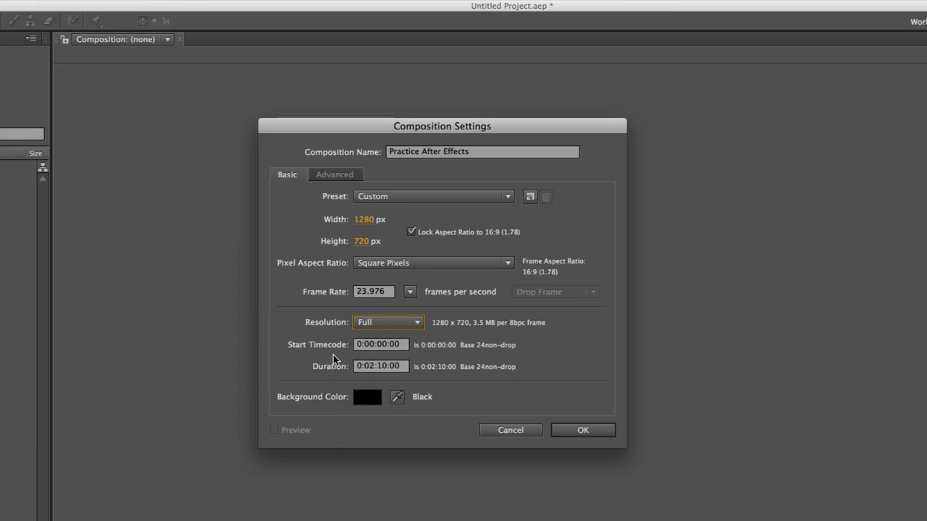
Set the composition's duration to 0:00:10:00 and look over its advanced settings
click(368, 366)
key(BackSpace)
text(0)
double_click(378, 367)
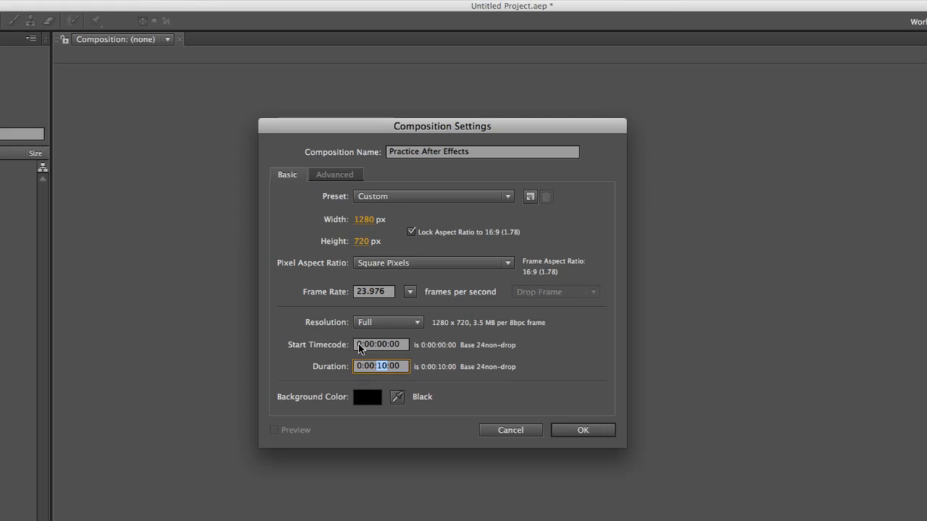
click(529, 344)
click(335, 176)
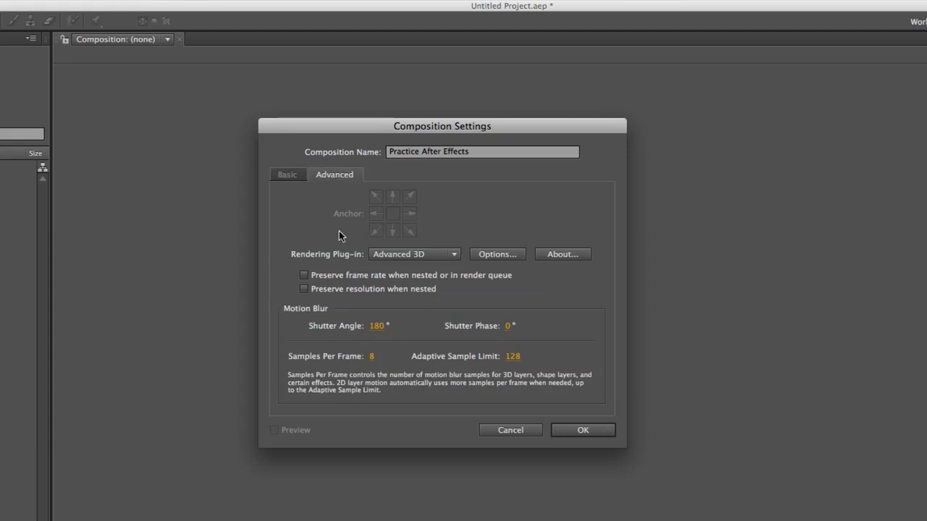
click(287, 174)
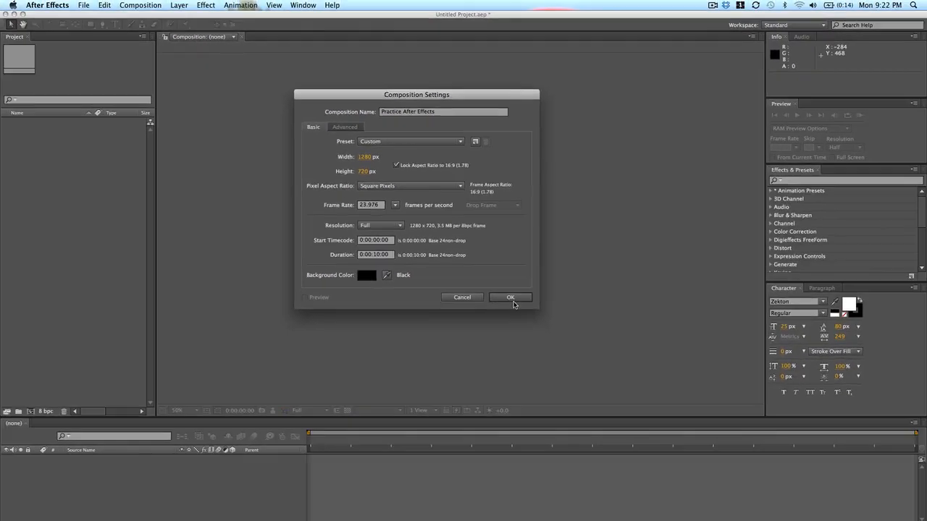
Create the composition with the chosen settings
click(583, 430)
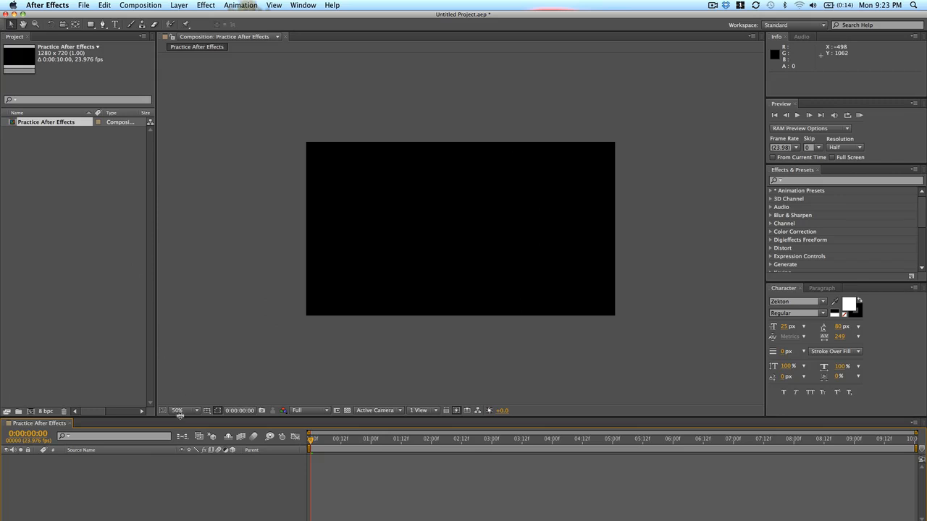
Set the composition view's magnification to Fit up to 100% and widen the Project panel slightly
click(178, 411)
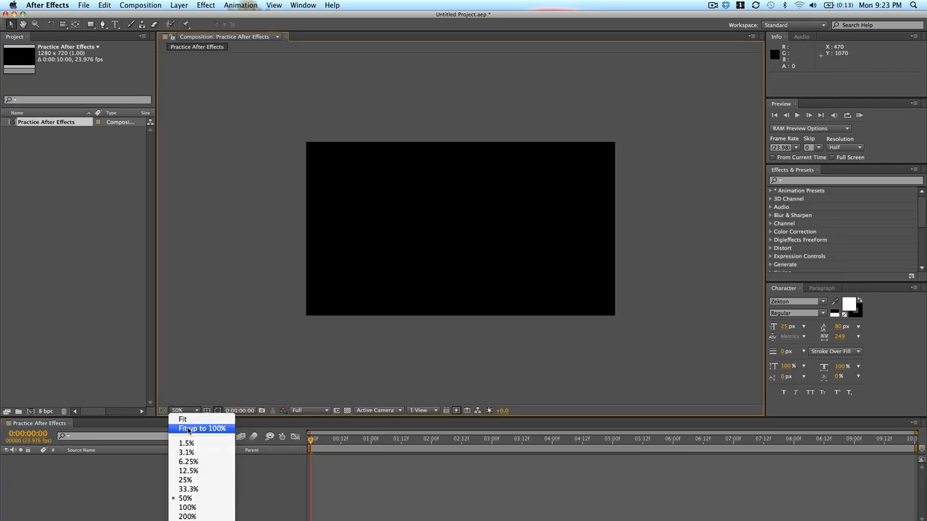
click(189, 429)
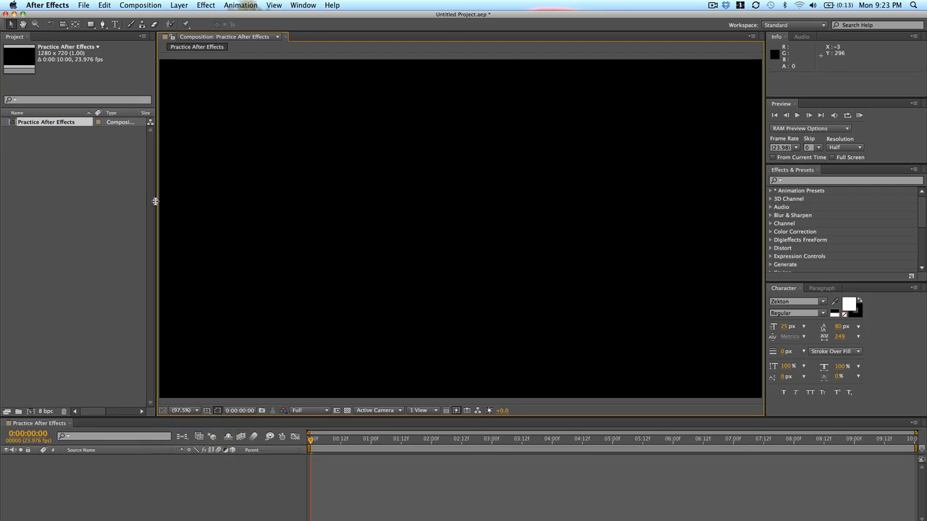
drag(155, 202, 176, 197)
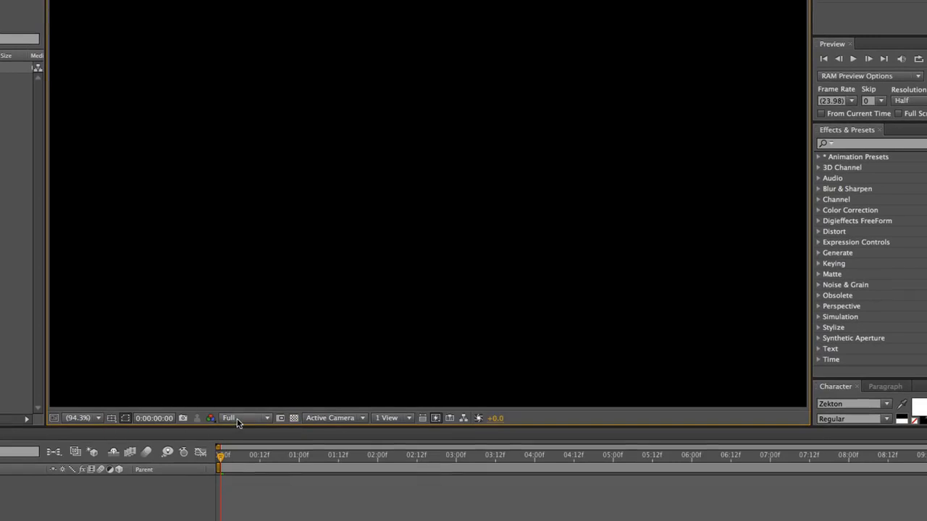
Look over the composition view's resolution options, and turn the transparency grid on and back off
click(242, 420)
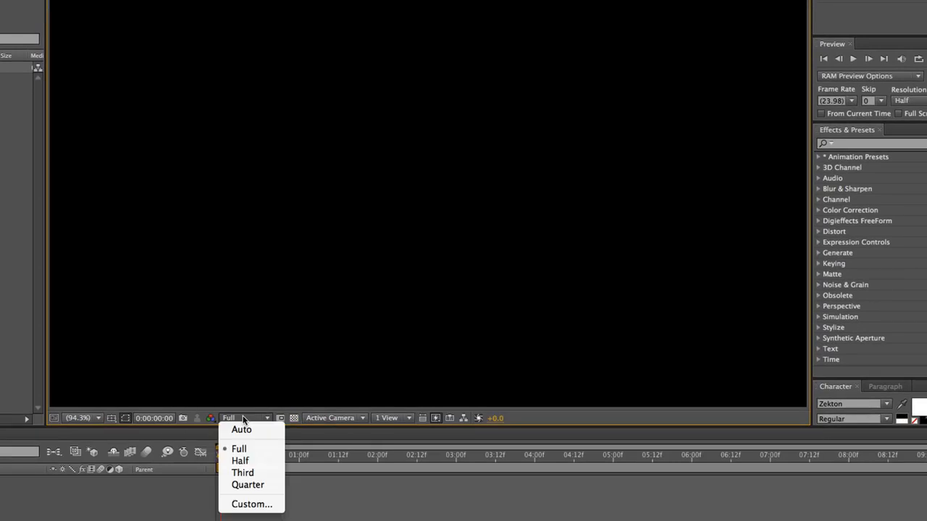
click(242, 419)
click(243, 420)
click(255, 416)
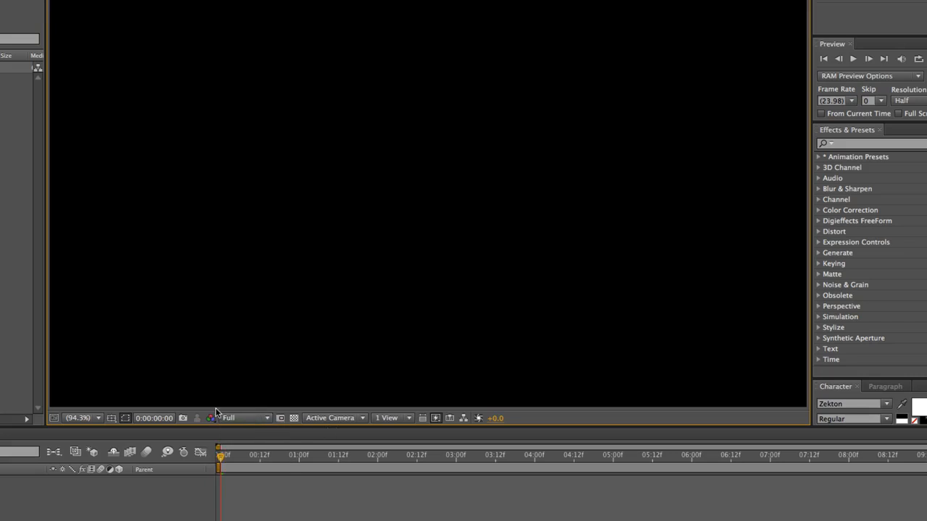
click(294, 418)
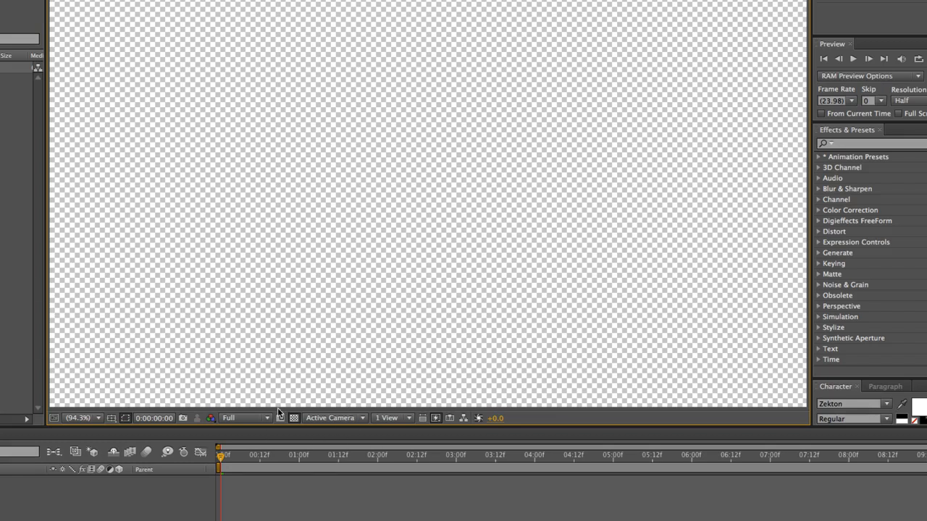
click(294, 418)
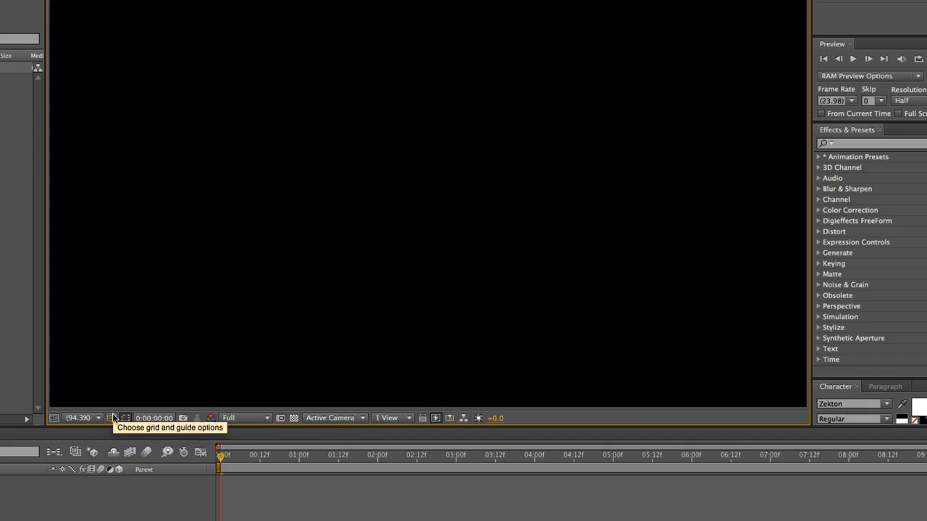
Display the Title/Action Safe guides over the composition
click(86, 417)
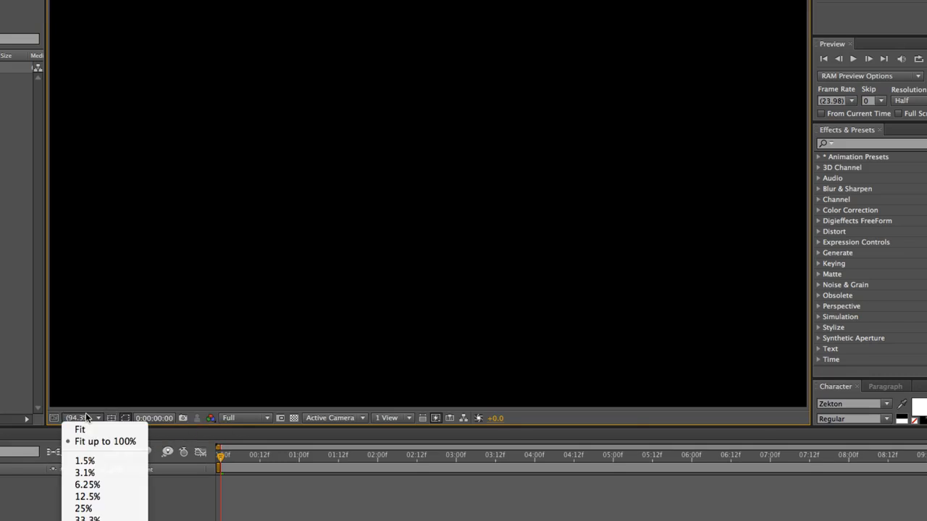
click(108, 418)
click(108, 417)
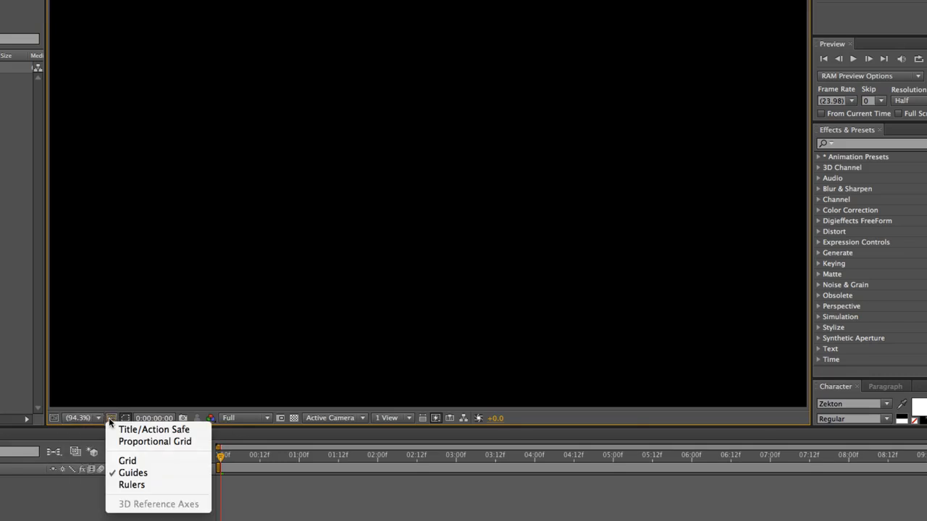
click(167, 429)
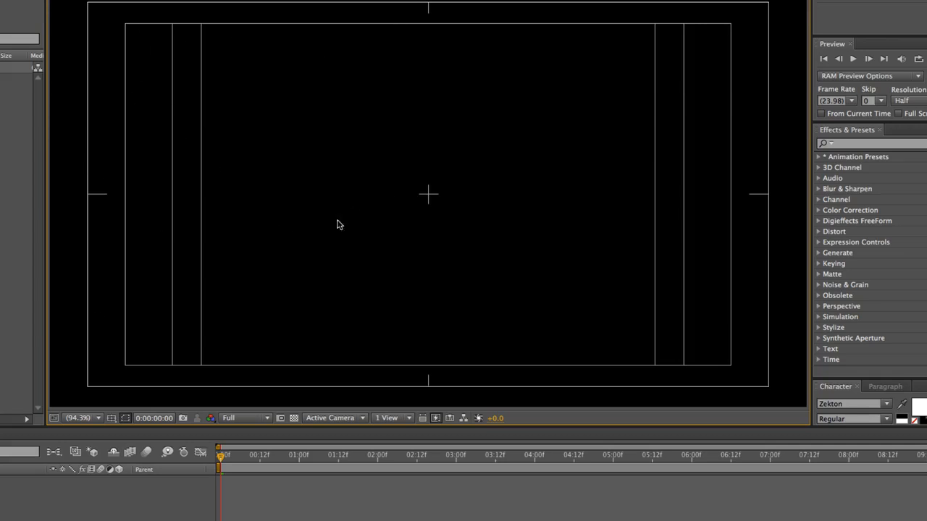
Replace the Title/Action Safe guides with the Proportional Grid, and hide that grid again
click(112, 418)
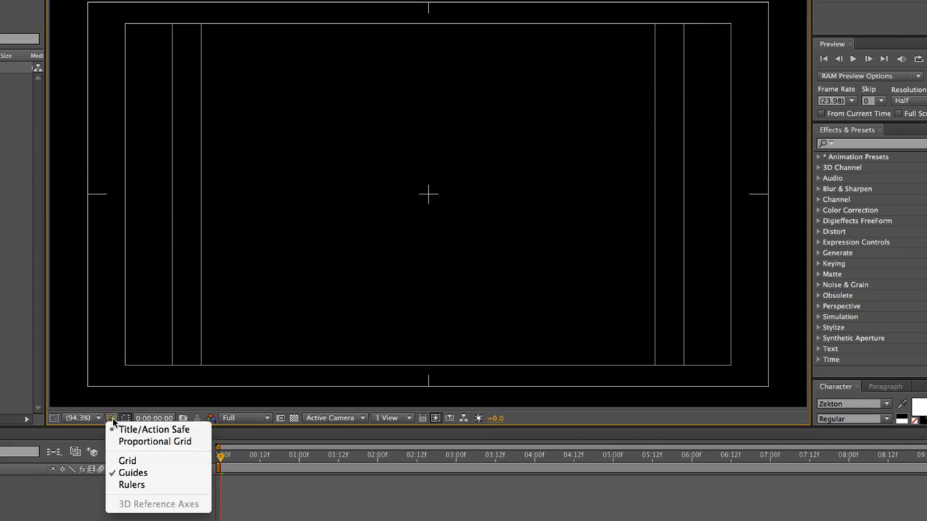
click(120, 441)
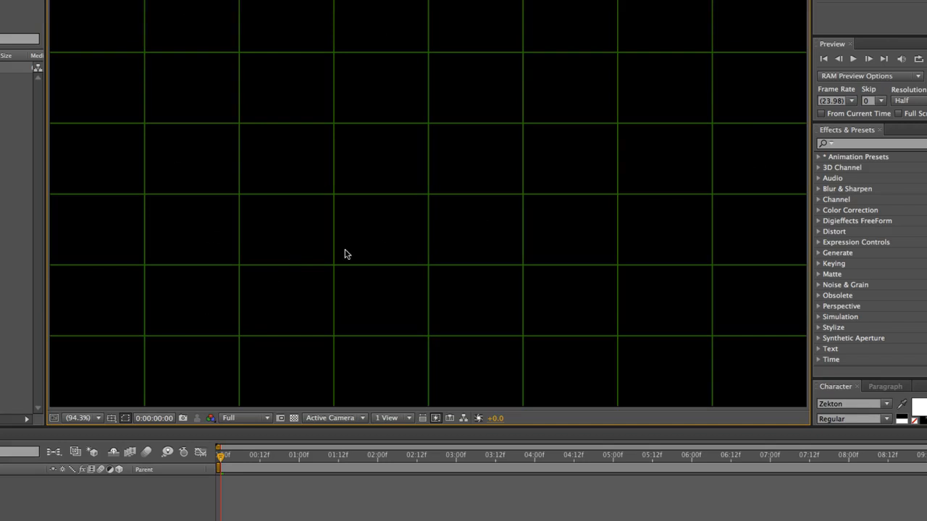
click(112, 418)
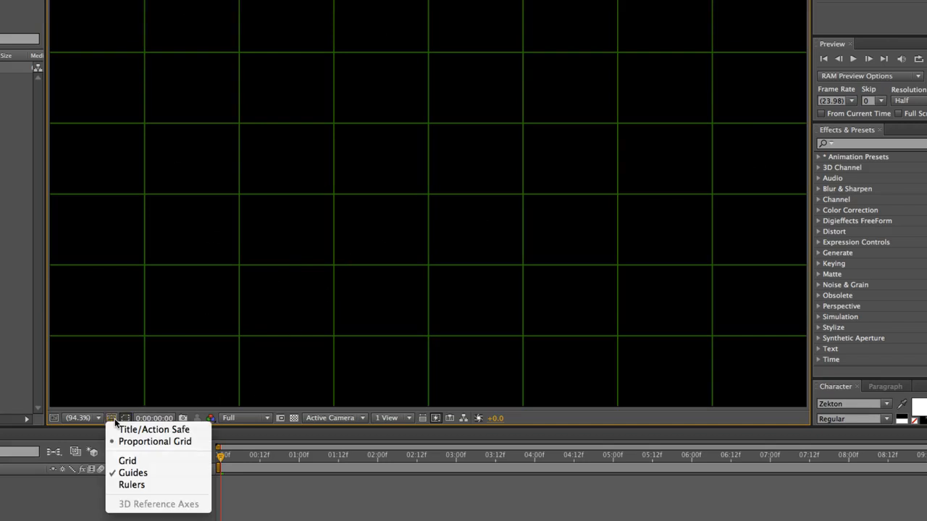
click(125, 442)
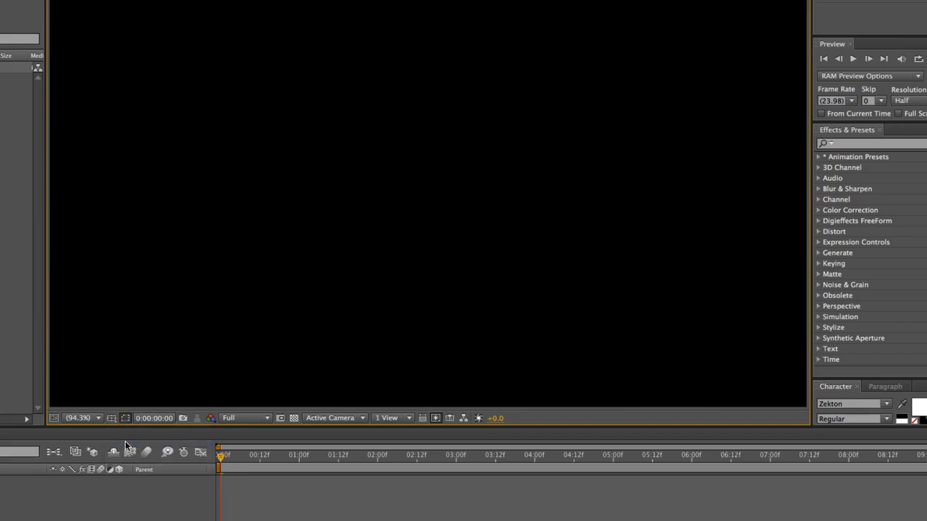